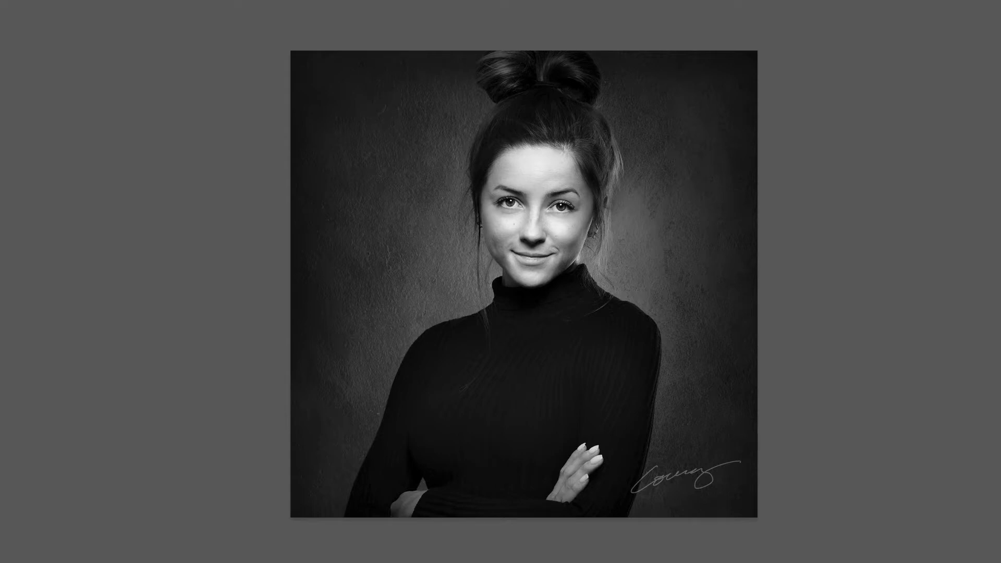
- Convert the locked Background of the portrait into Layer 0 and add a Stroke layer effect to it
{"action": "left_click_drag", "start_coordinate": [1000, 102], "coordinate": [924, 120]}
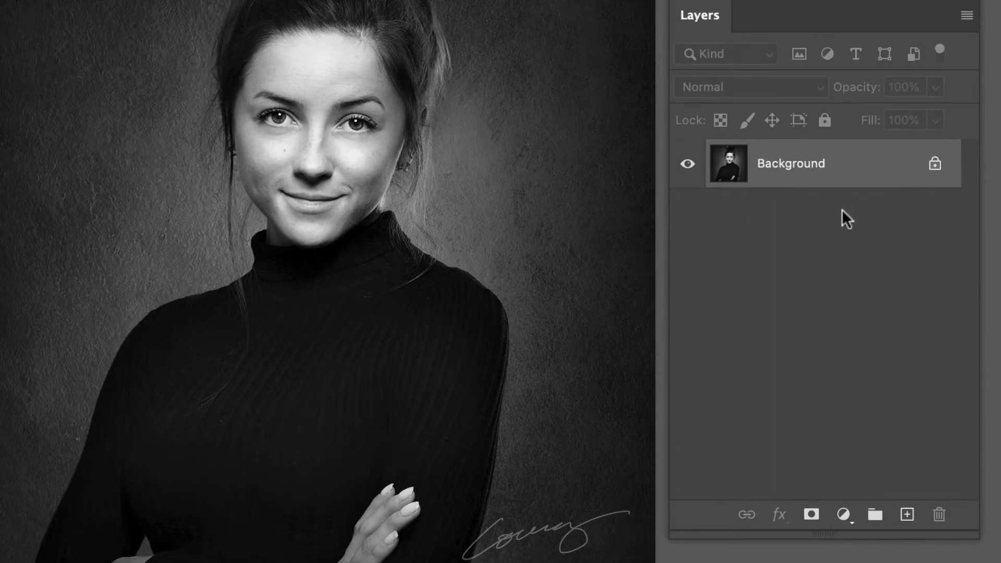
{"action": "double_click", "coordinate": [793, 167]}
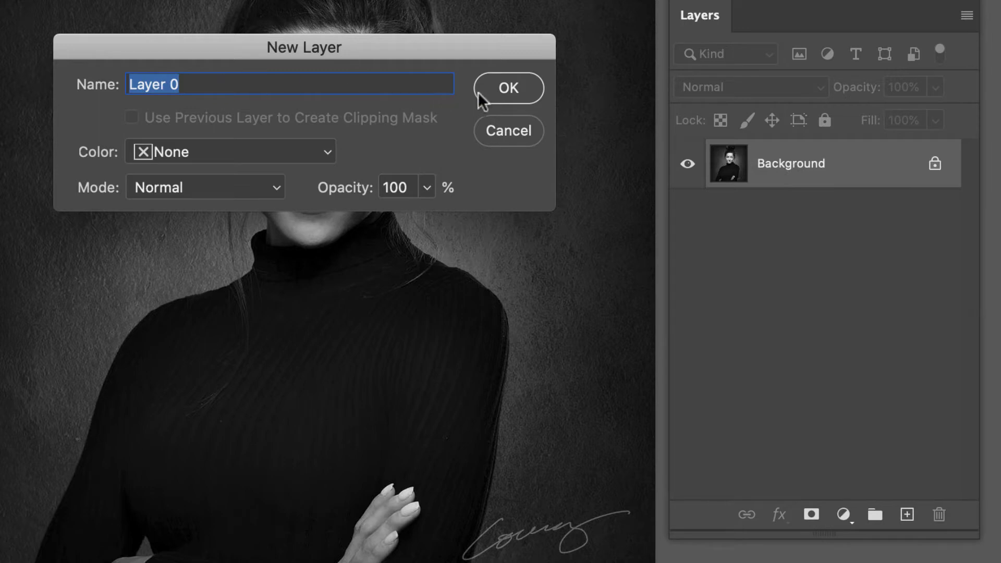
{"action": "left_click", "coordinate": [504, 92]}
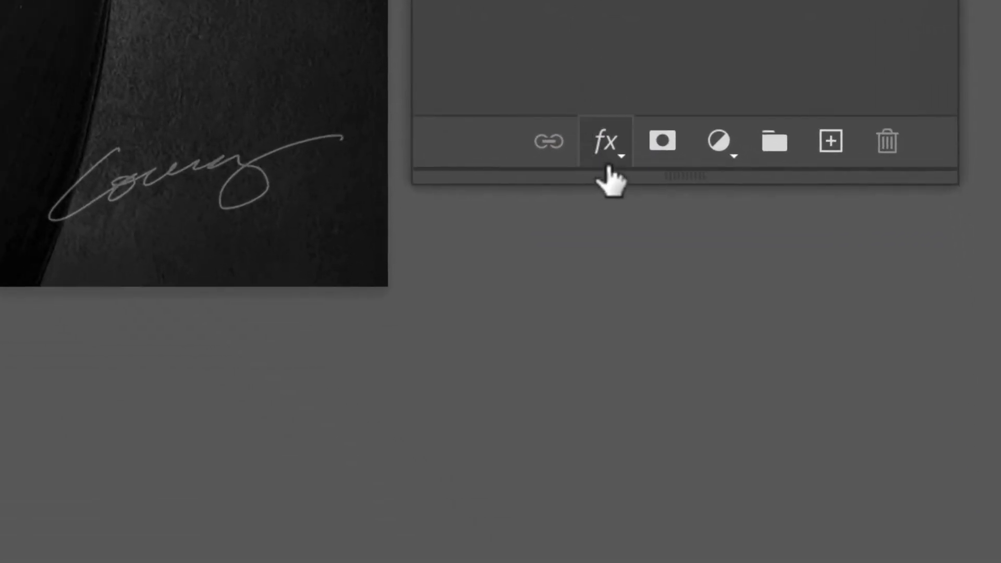
{"action": "left_click", "coordinate": [620, 161]}
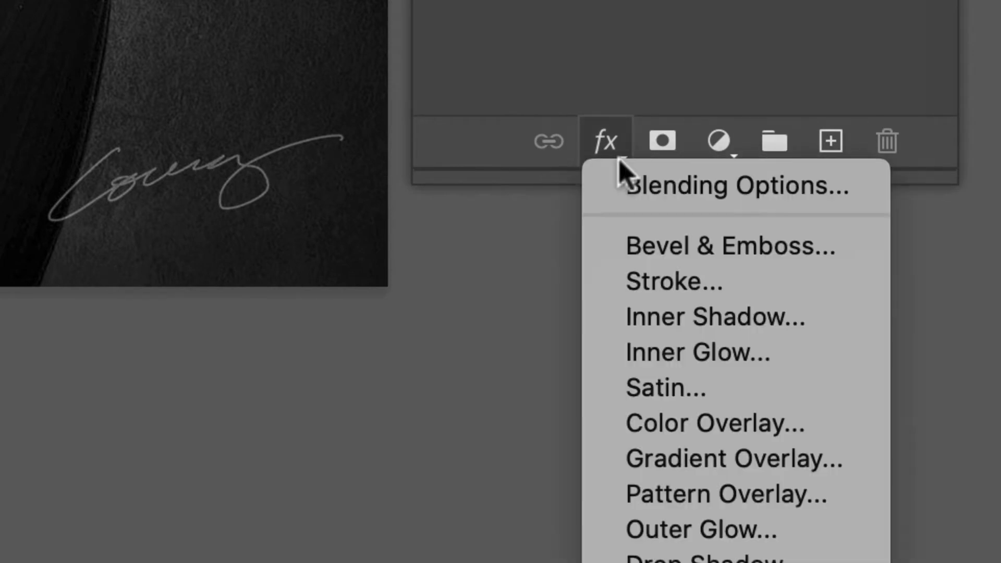
{"action": "left_click", "coordinate": [740, 291]}
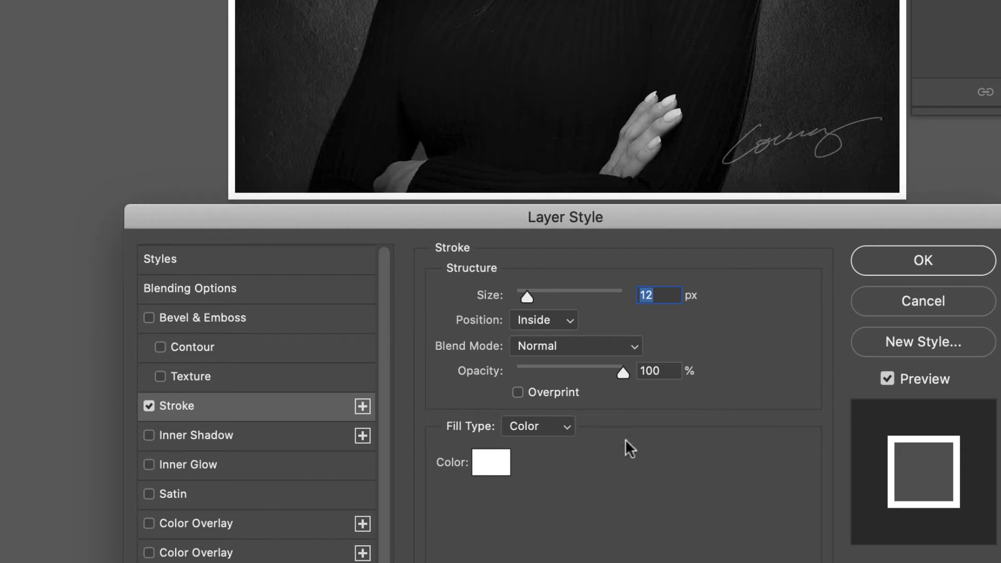
- Try black and orange as the portrait's stroke colour, and set it to a saturated magenta
{"action": "left_click", "coordinate": [498, 466]}
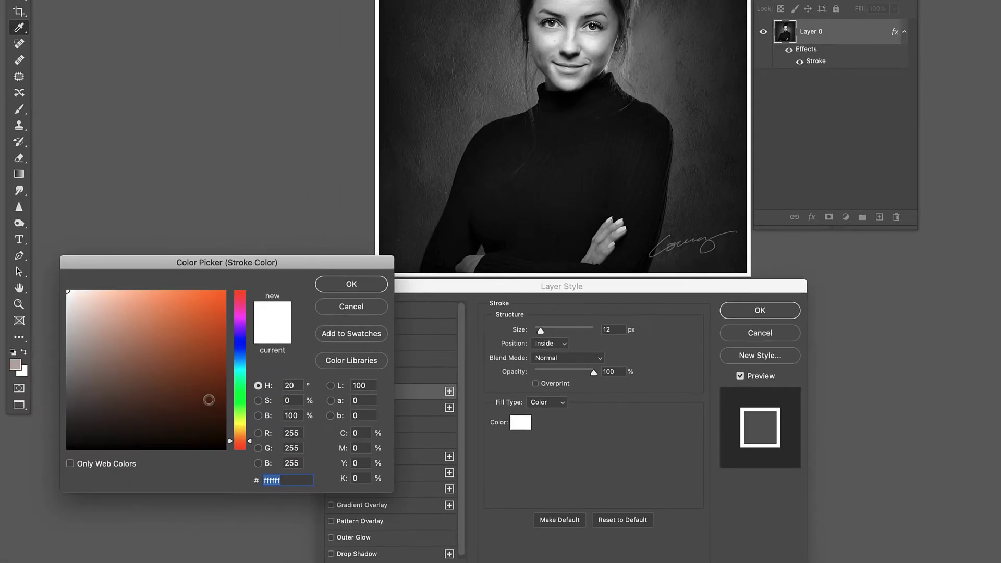
{"action": "mouse_move", "coordinate": [209, 400]}
{"action": "left_mouse_down"}
{"action": "mouse_move", "coordinate": [199, 395]}
{"action": "mouse_move", "coordinate": [220, 453]}
{"action": "left_mouse_up"}
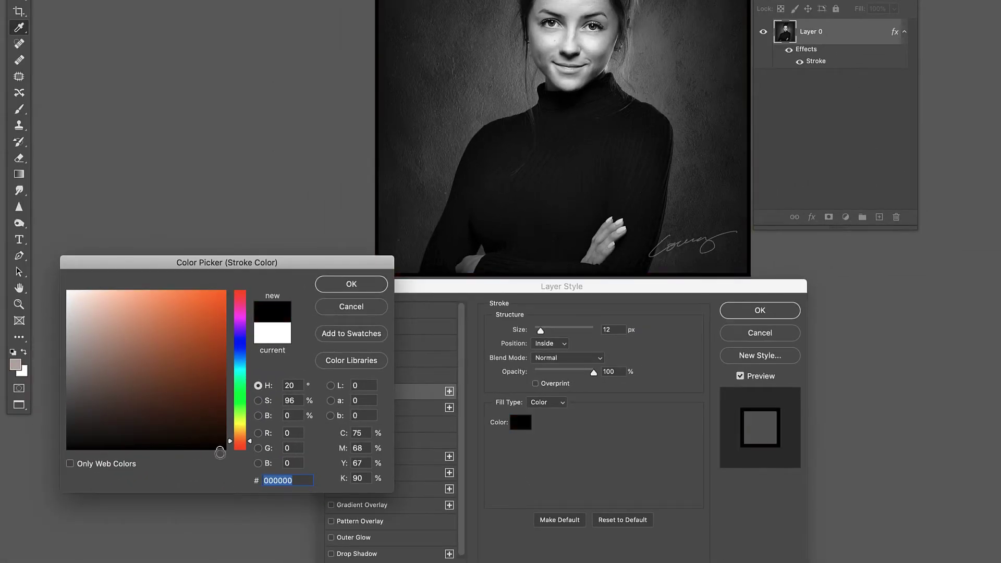
{"action": "left_click_drag", "start_coordinate": [225, 334], "coordinate": [230, 279]}
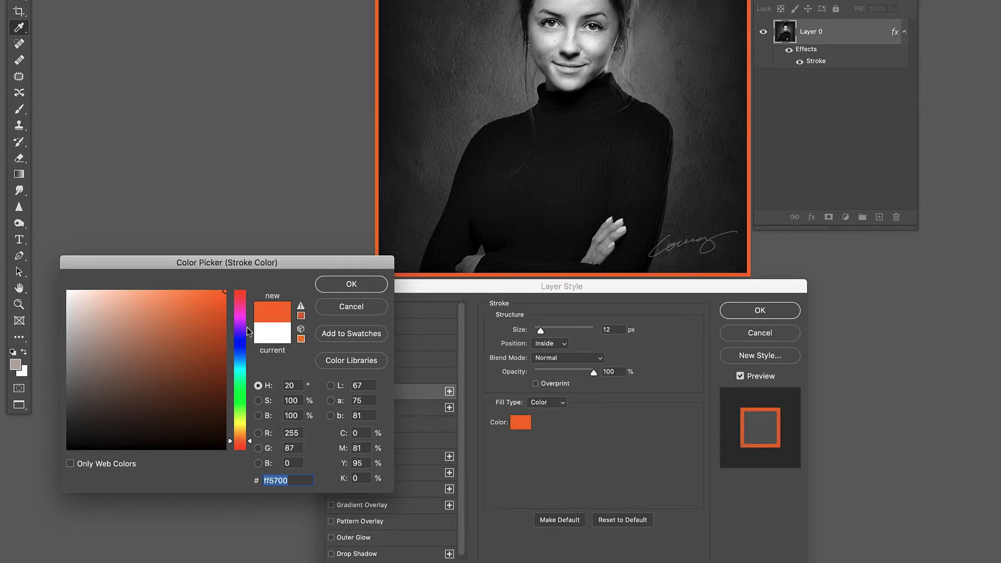
{"action": "left_click_drag", "start_coordinate": [241, 322], "coordinate": [240, 318]}
{"action": "left_click", "coordinate": [224, 292]}
{"action": "left_click", "coordinate": [337, 287]}
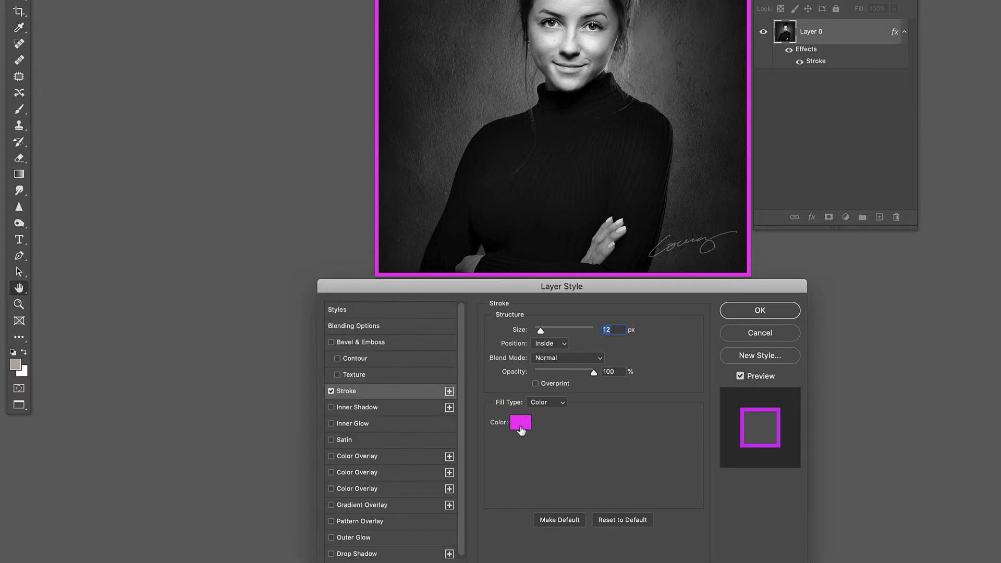
- Set the portrait's stroke to near-white fffaff with a size of 21 px and apply the effect
{"action": "left_click", "coordinate": [520, 422]}
{"action": "left_click_drag", "start_coordinate": [214, 331], "coordinate": [71, 279]}
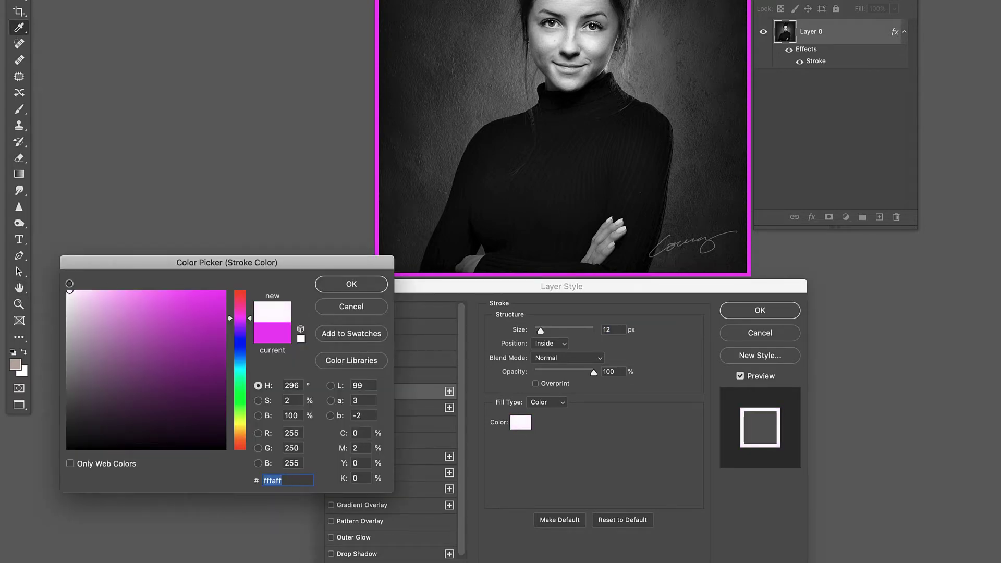
{"action": "left_click", "coordinate": [346, 285]}
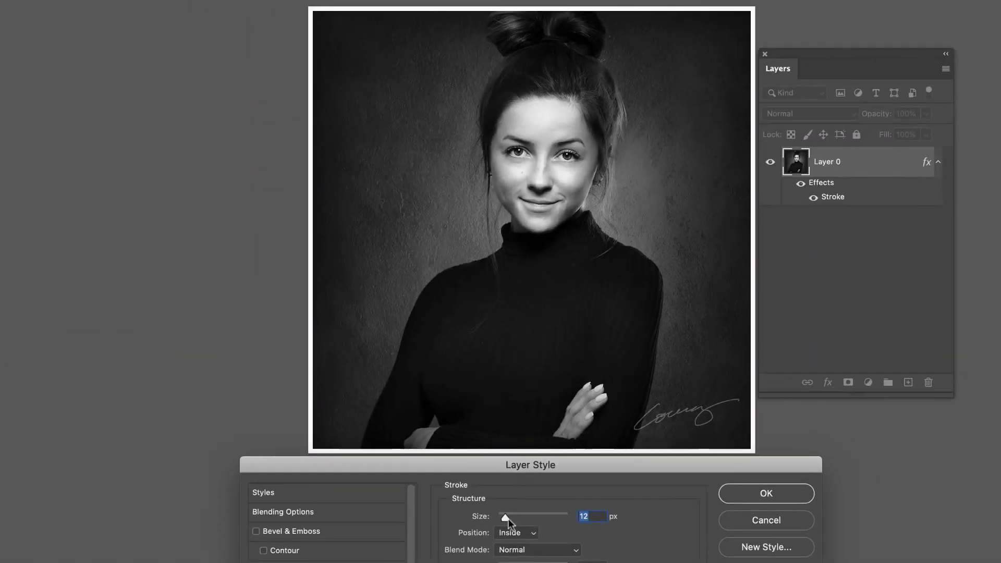
{"action": "mouse_move", "coordinate": [504, 519]}
{"action": "left_mouse_down"}
{"action": "mouse_move", "coordinate": [540, 518]}
{"action": "mouse_move", "coordinate": [509, 518]}
{"action": "left_mouse_up"}
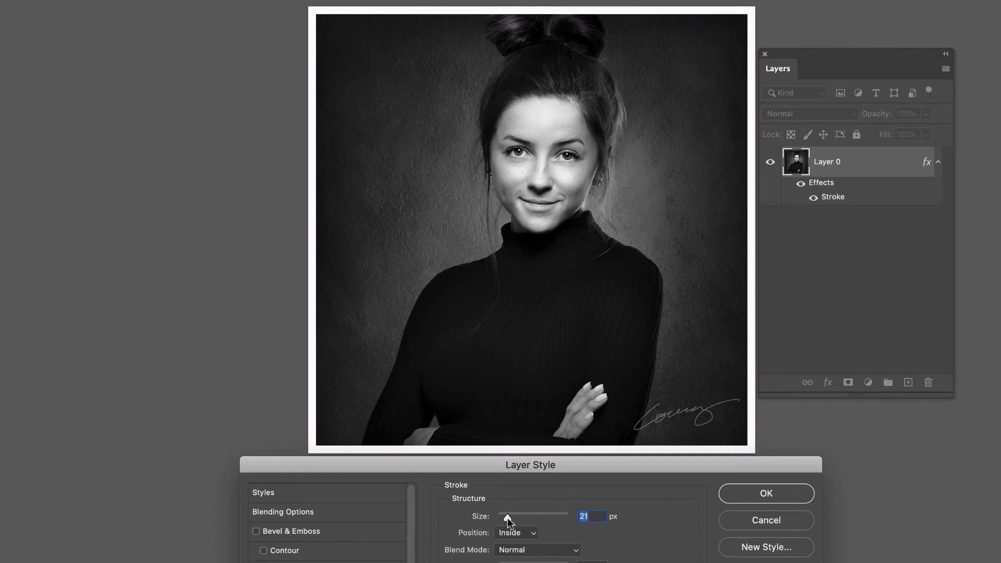
{"action": "left_click", "coordinate": [757, 492]}
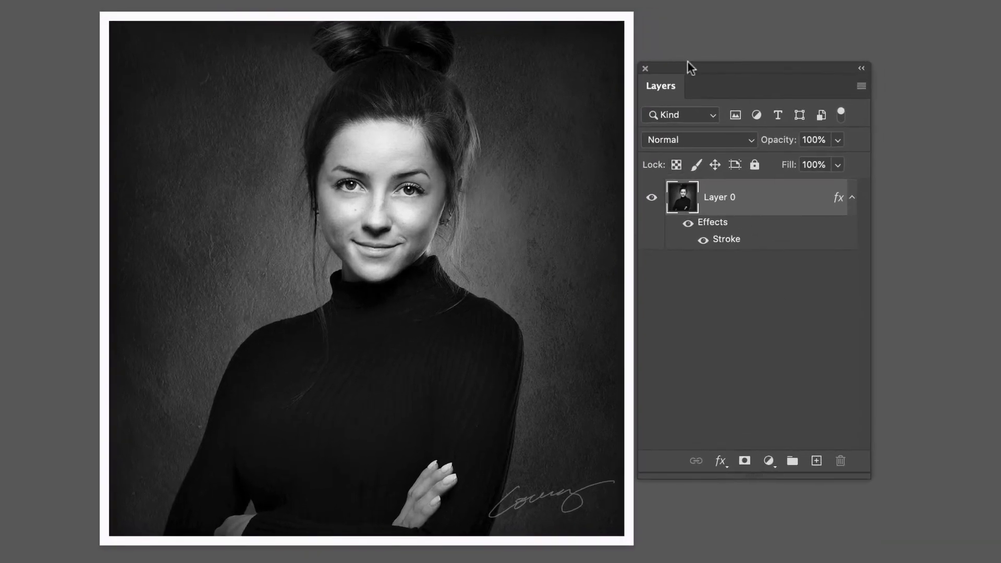
{"action": "left_click_drag", "start_coordinate": [688, 62], "coordinate": [685, 52]}
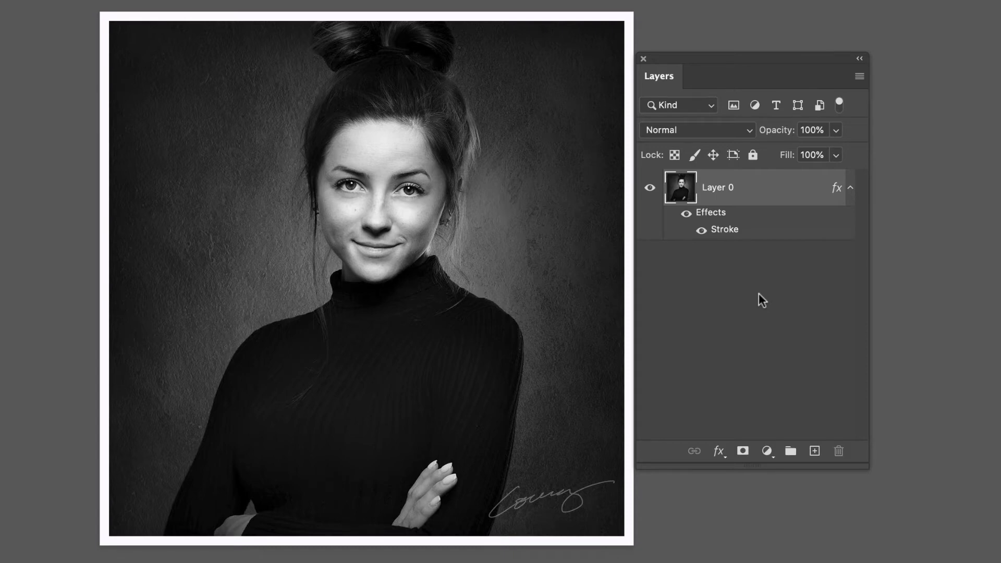
- Edit the portrait's existing stroke, changing its colour to black and its size to 29 px
{"action": "double_click", "coordinate": [731, 230]}
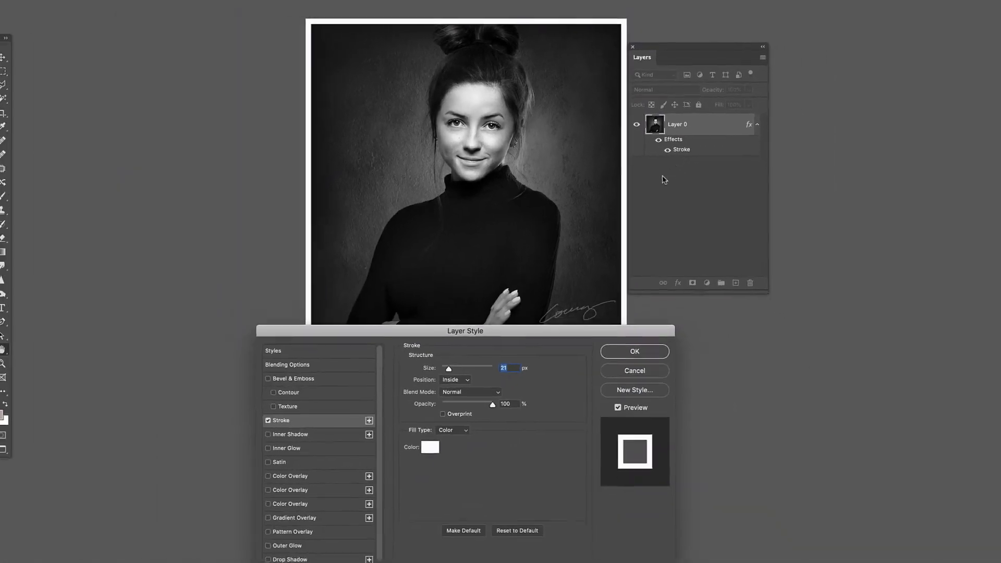
{"action": "left_click_drag", "start_coordinate": [554, 332], "coordinate": [575, 291]}
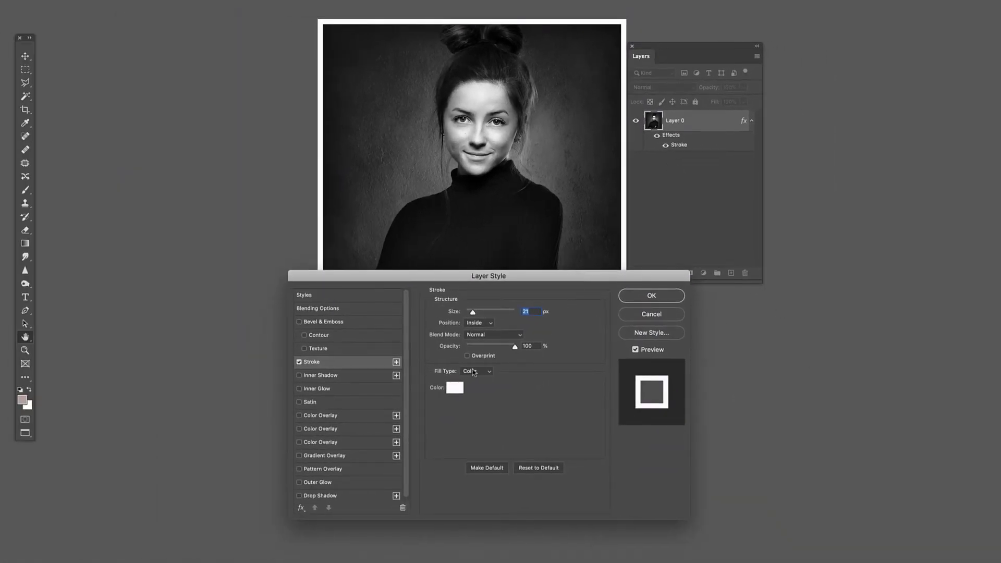
{"action": "left_click", "coordinate": [455, 388]}
{"action": "type", "text": "000000"}
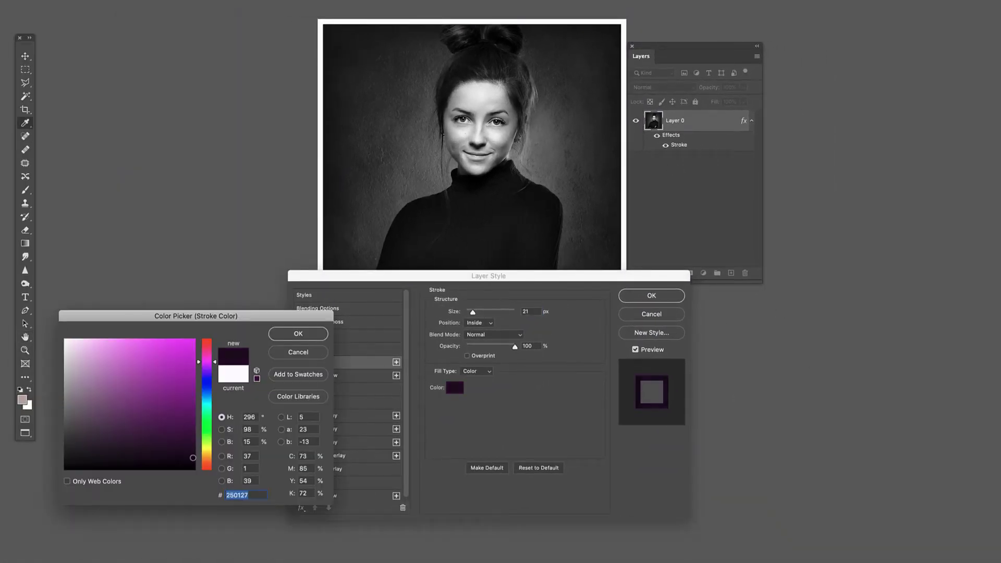
{"action": "left_click", "coordinate": [287, 339]}
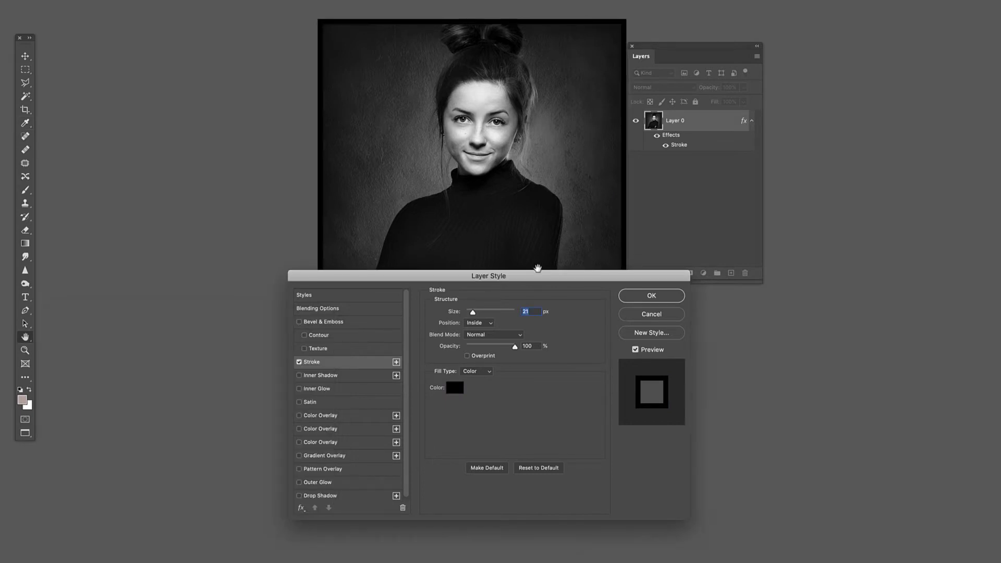
{"action": "left_click_drag", "start_coordinate": [473, 312], "coordinate": [475, 314]}
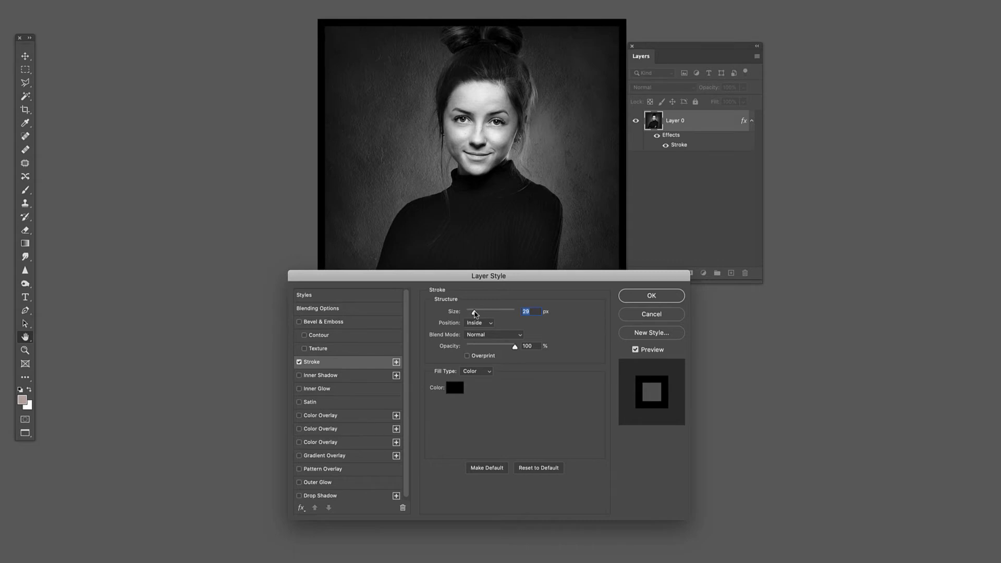
{"action": "left_click", "coordinate": [637, 297]}
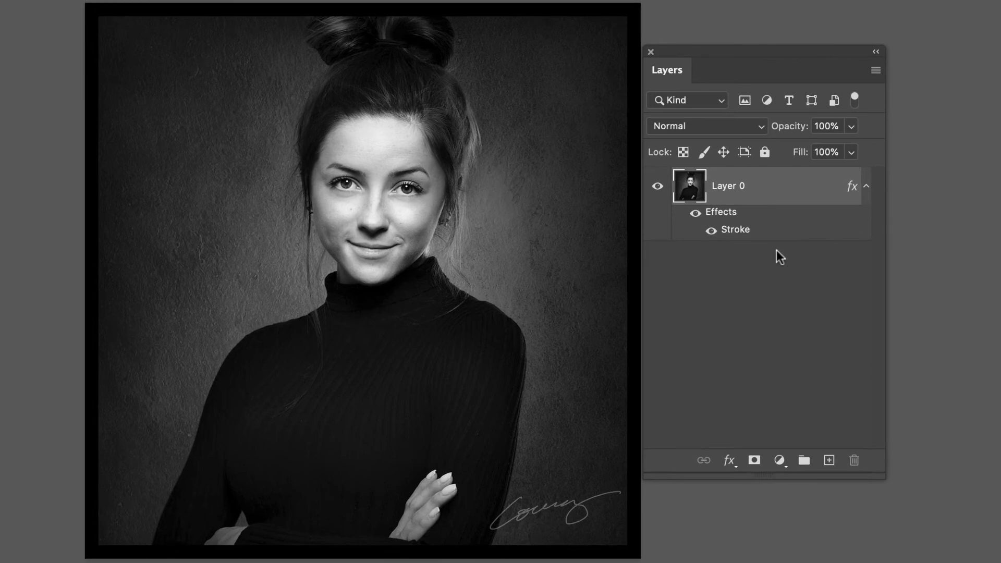
- Toggle the visibility of Layer 0's effects to compare the portrait with and without its stroke border
{"action": "left_click", "coordinate": [696, 213]}
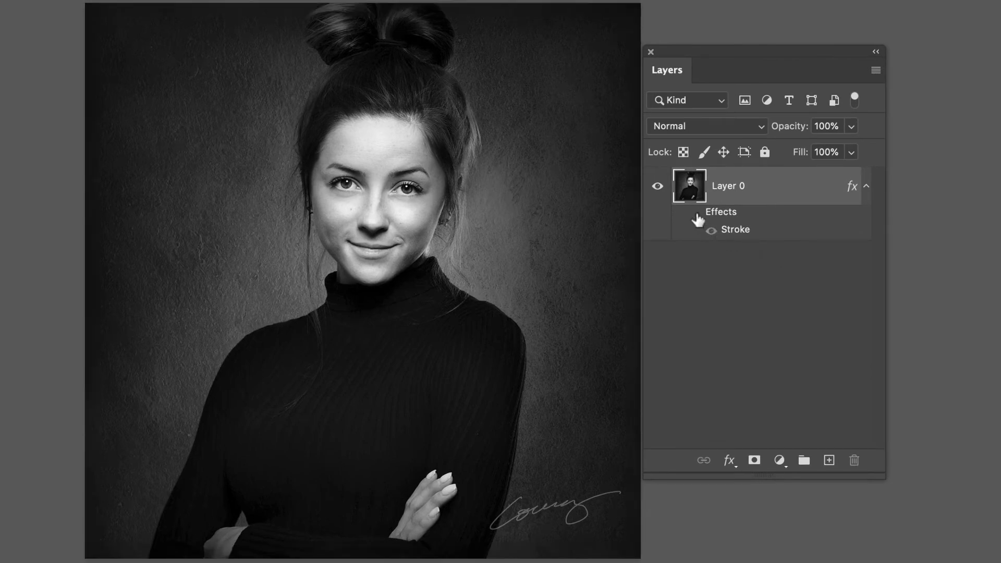
{"action": "left_click", "coordinate": [696, 214]}
{"action": "left_click", "coordinate": [696, 214]}
{"action": "left_click", "coordinate": [697, 214]}
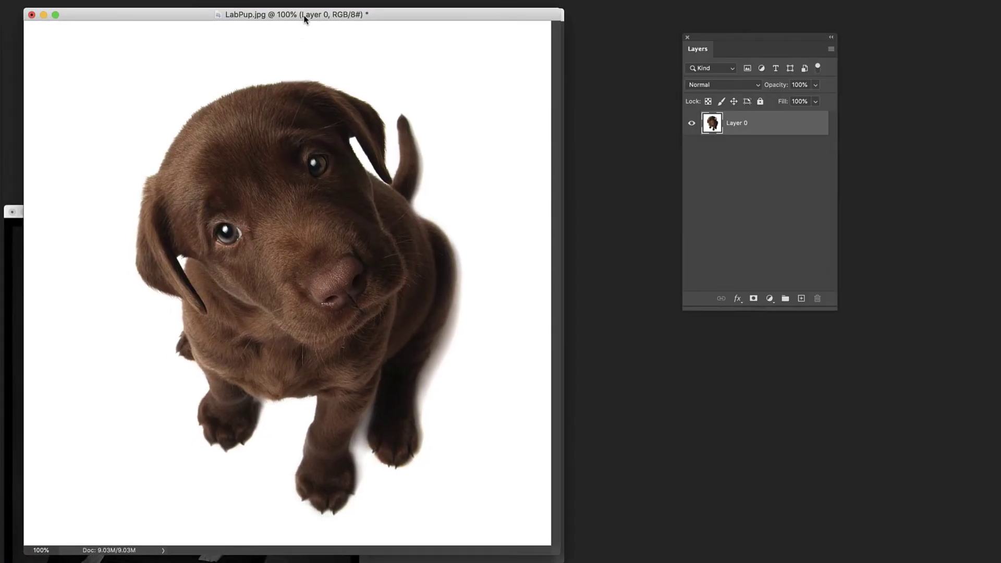
- Arrange the LabPup.jpg and Canvas.jpg windows side by side, with the blank canvas enlarged to 33.3%
{"action": "left_click_drag", "start_coordinate": [755, 28], "coordinate": [1000, 26]}
{"action": "left_click_drag", "start_coordinate": [473, 14], "coordinate": [473, 18]}
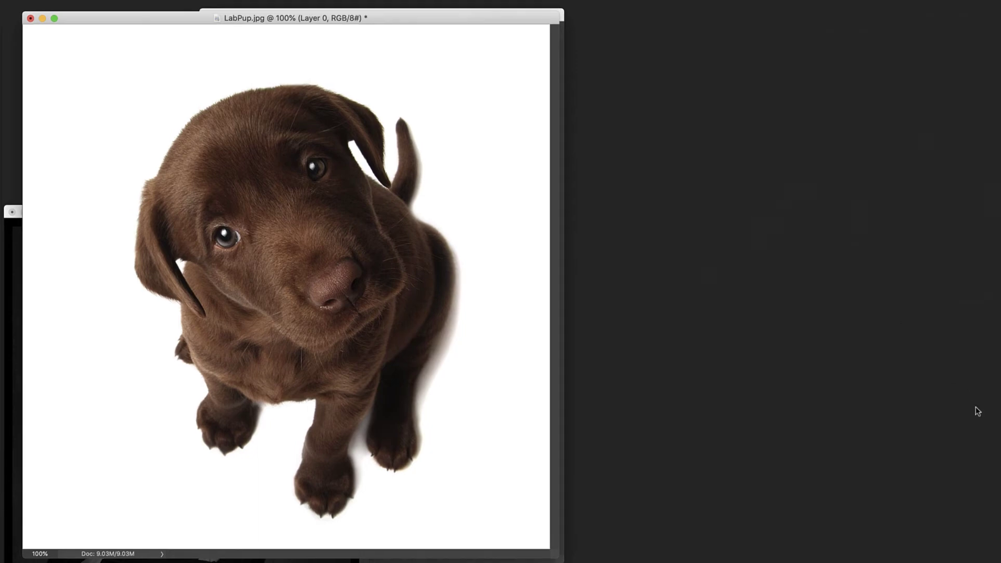
{"action": "left_click_drag", "start_coordinate": [1000, 539], "coordinate": [674, 77]}
{"action": "key", "text": "super+equal"}
{"action": "key", "text": "super+equal"}
{"action": "key", "text": "super+equal"}
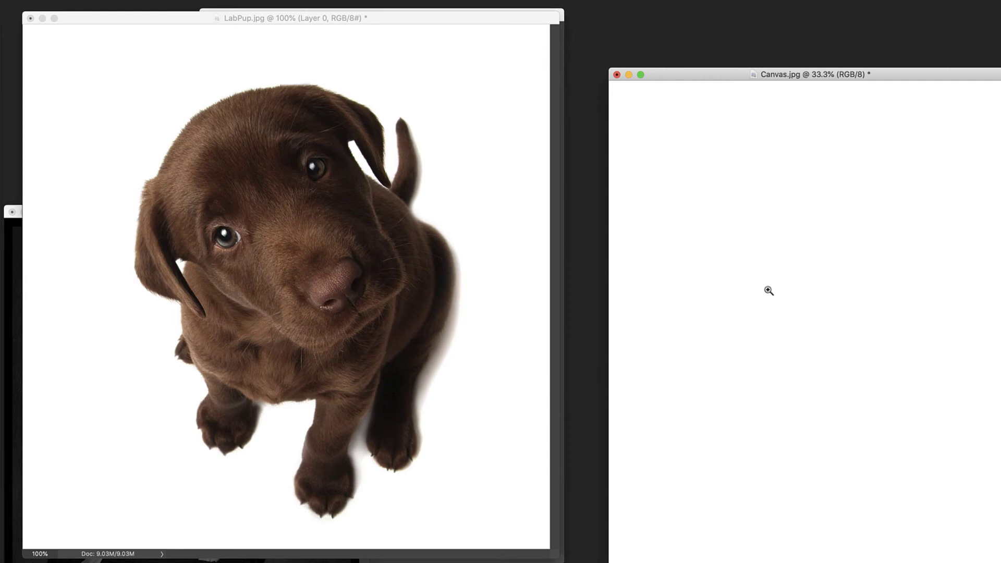
{"action": "left_click_drag", "start_coordinate": [810, 75], "coordinate": [767, 40]}
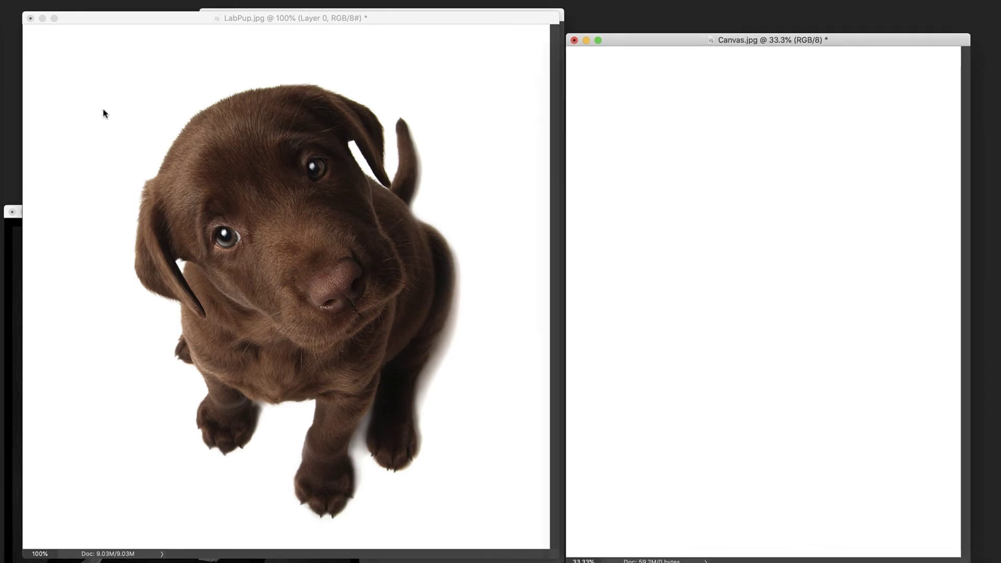
- Copy the puppy image from LabPup.jpg into Canvas.jpg as a new layer and position it in the canvas's upper middle
{"action": "left_click", "coordinate": [158, 265]}
{"action": "left_click_drag", "start_coordinate": [297, 221], "coordinate": [747, 219]}
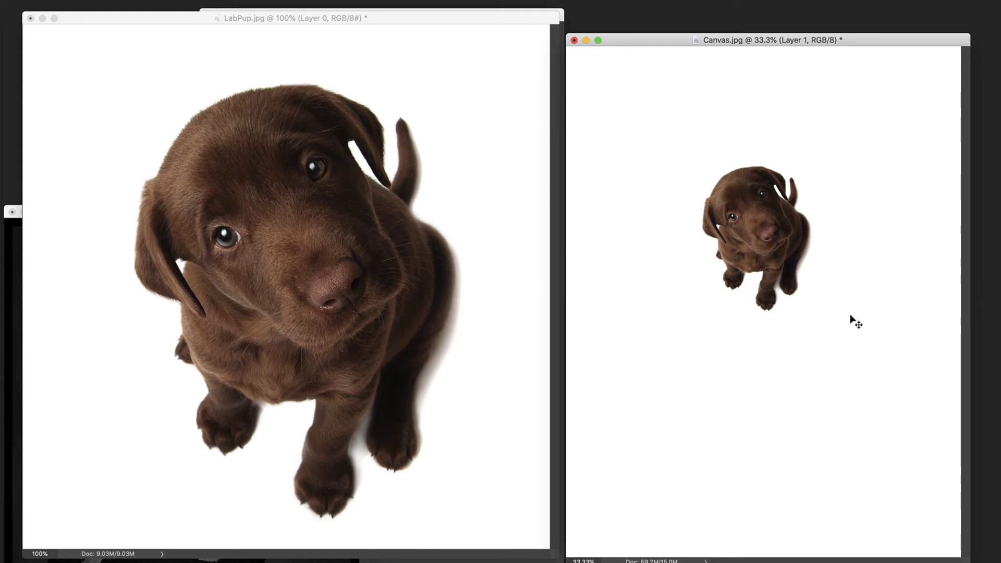
{"action": "left_click_drag", "start_coordinate": [792, 225], "coordinate": [714, 146]}
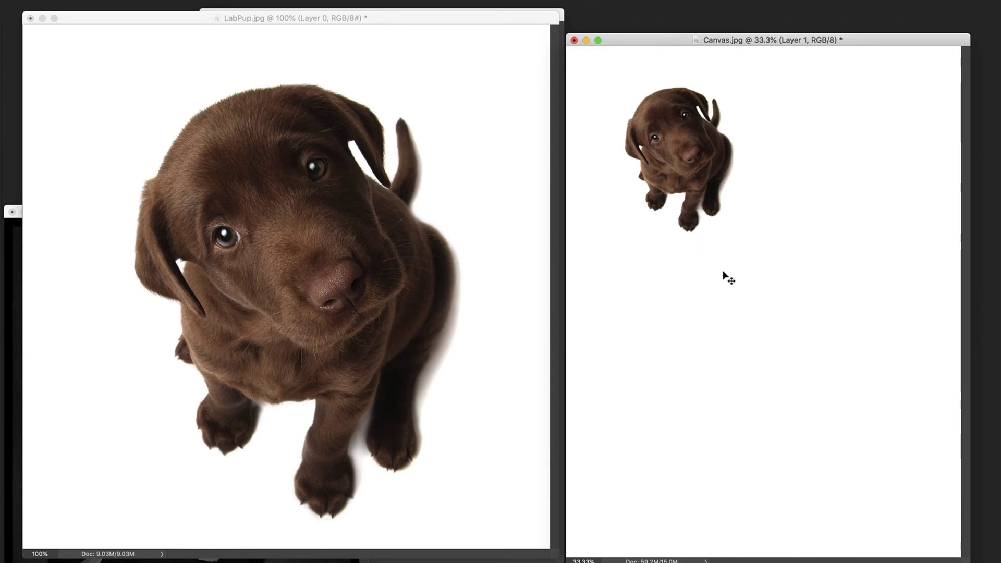
{"action": "left_click_drag", "start_coordinate": [689, 177], "coordinate": [762, 276]}
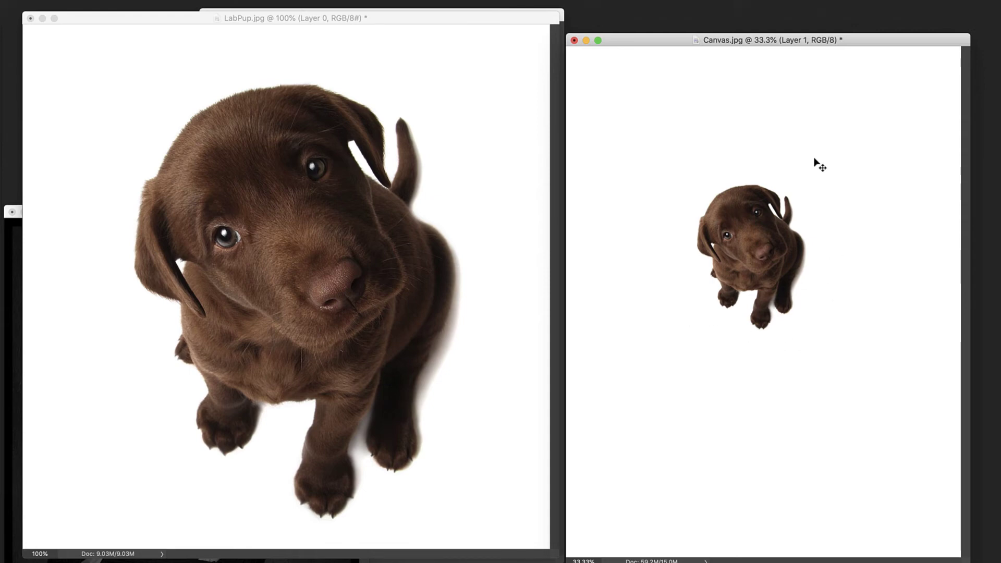
{"action": "mouse_move", "coordinate": [749, 271]}
{"action": "left_mouse_down"}
{"action": "mouse_move", "coordinate": [746, 253]}
{"action": "mouse_move", "coordinate": [753, 259]}
{"action": "left_mouse_up"}
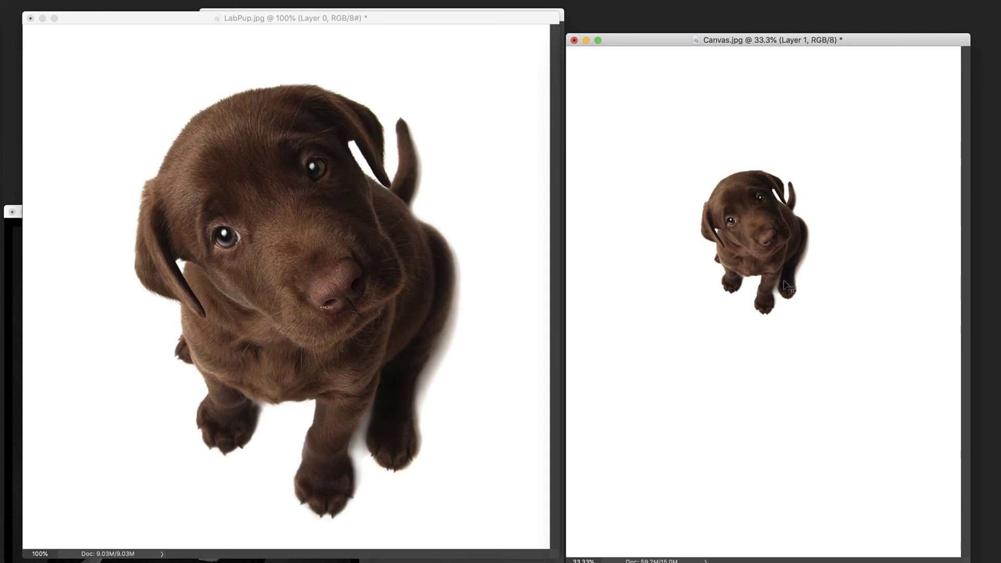
- Add a 58 px black Stroke effect positioned inside to the puppy's Layer 1 in Canvas.jpg
{"action": "key", "text": "z"}
{"action": "left_click", "coordinate": [597, 280]}
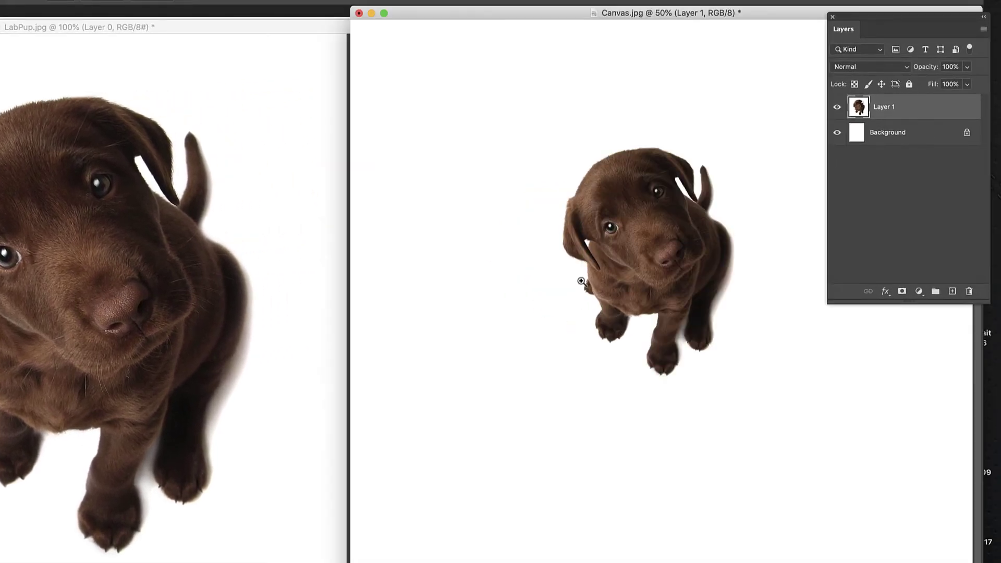
{"action": "left_click", "coordinate": [597, 281]}
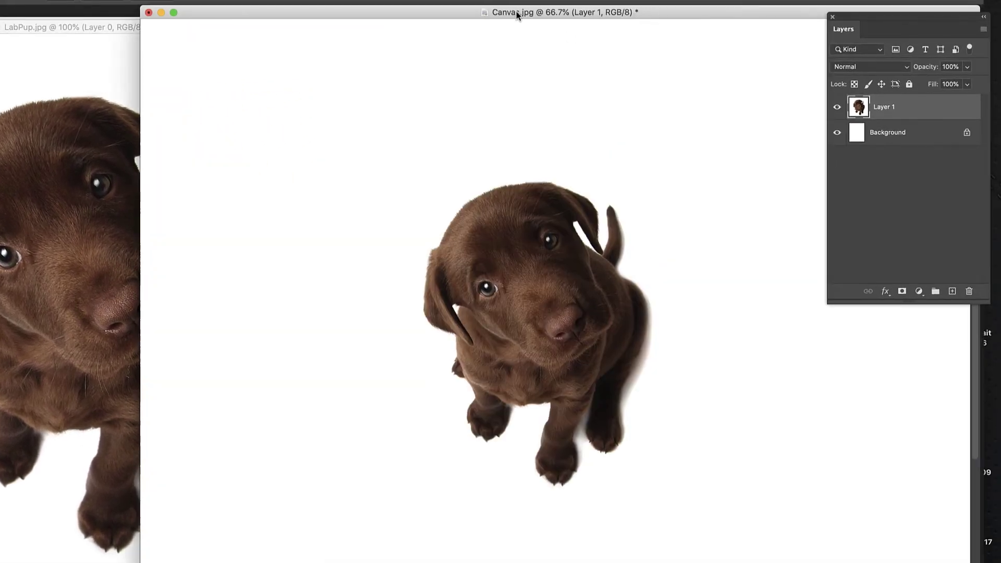
{"action": "left_click_drag", "start_coordinate": [518, 15], "coordinate": [466, 10]}
{"action": "left_click_drag", "start_coordinate": [909, 29], "coordinate": [862, 97]}
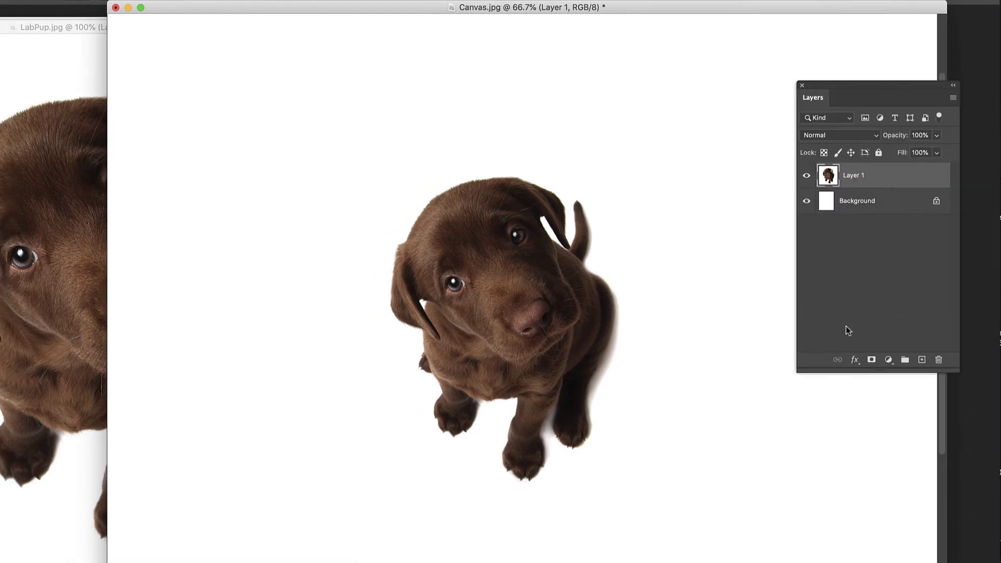
{"action": "left_click", "coordinate": [854, 360]}
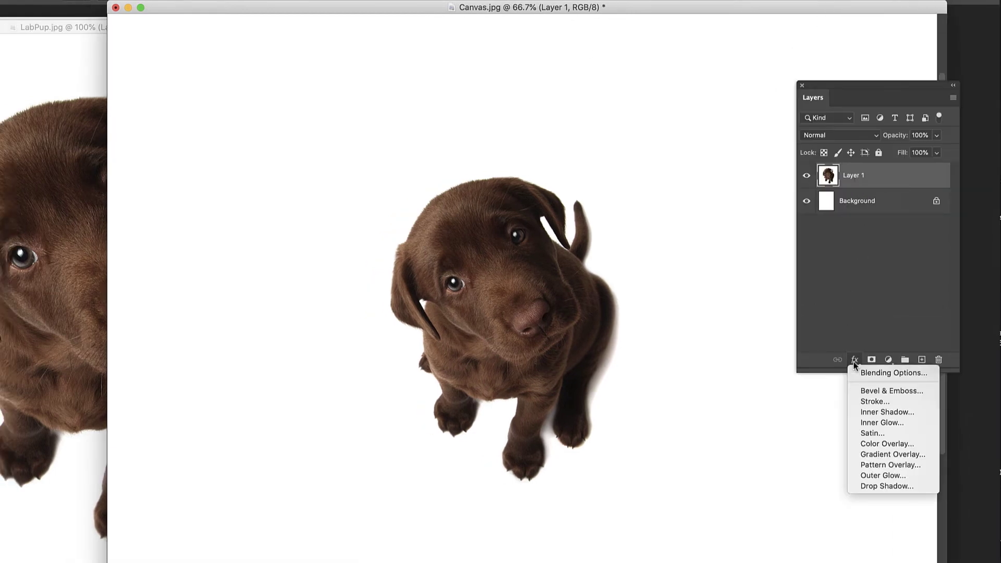
{"action": "left_click", "coordinate": [871, 400]}
{"action": "mouse_move", "coordinate": [528, 310]}
{"action": "left_mouse_down"}
{"action": "mouse_move", "coordinate": [578, 367]}
{"action": "mouse_move", "coordinate": [651, 400]}
{"action": "left_mouse_up"}
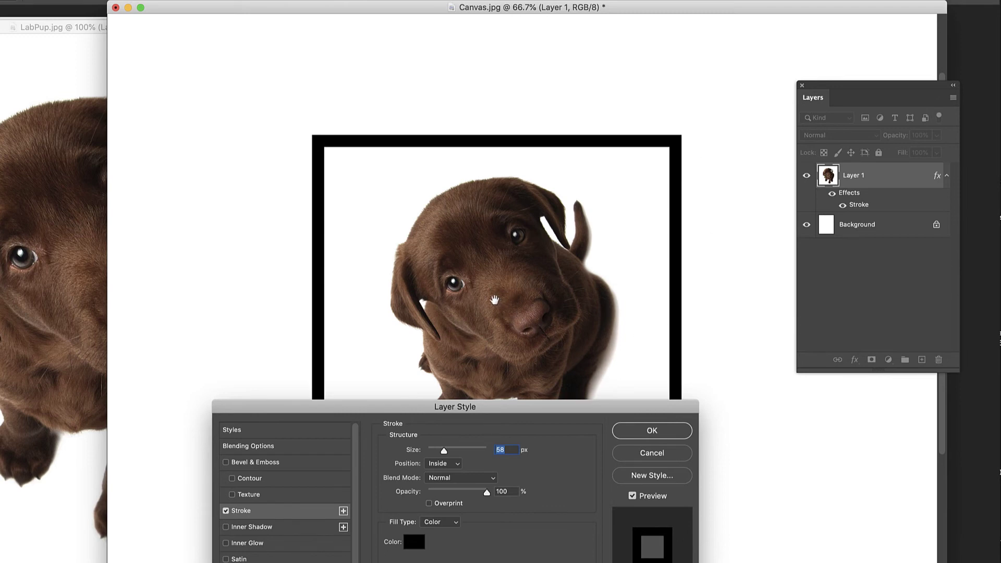
- Try red #e74040 as the stroke colour of the puppy's border
{"action": "left_click", "coordinate": [415, 542]}
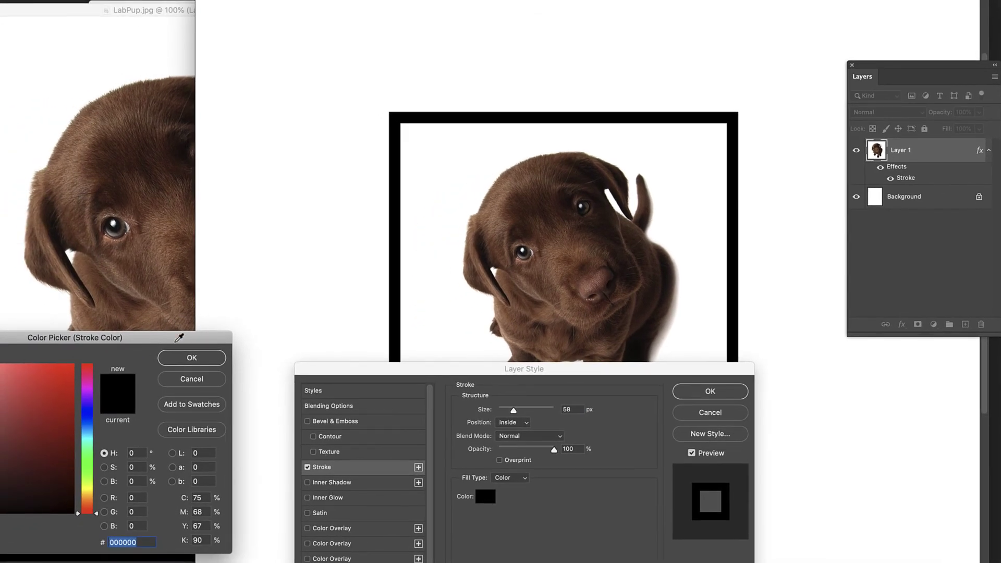
{"action": "left_click_drag", "start_coordinate": [179, 336], "coordinate": [303, 313]}
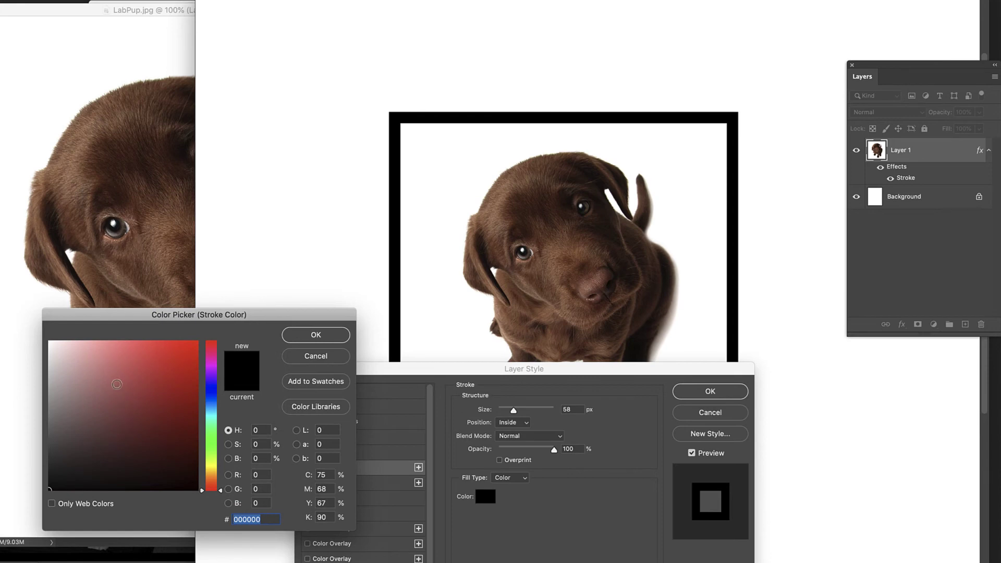
{"action": "left_click", "coordinate": [171, 403]}
{"action": "mouse_move", "coordinate": [167, 436]}
{"action": "left_mouse_down"}
{"action": "mouse_move", "coordinate": [72, 407]}
{"action": "mouse_move", "coordinate": [105, 364]}
{"action": "mouse_move", "coordinate": [180, 355]}
{"action": "mouse_move", "coordinate": [156, 354]}
{"action": "left_mouse_up"}
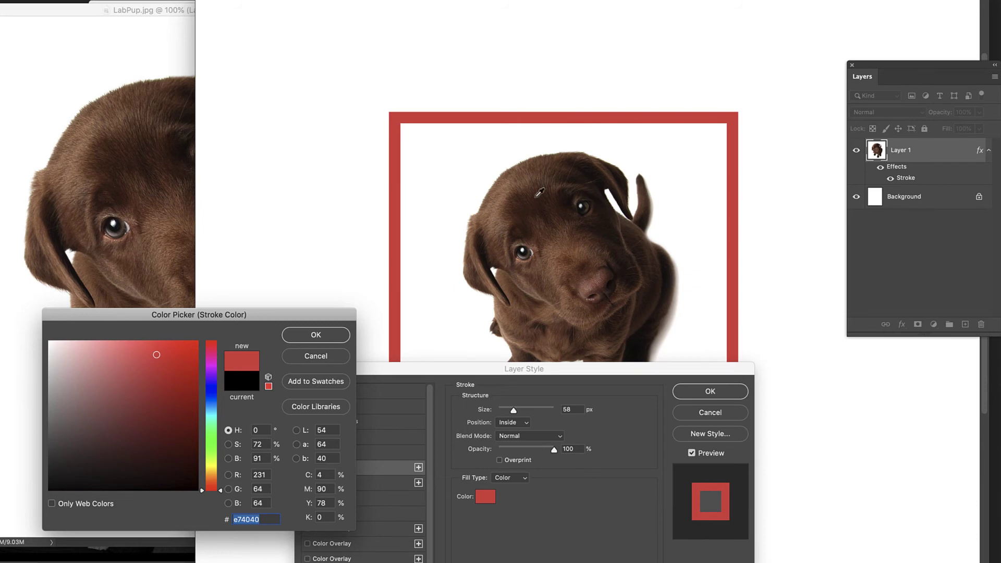
- Set the stroke colour to a dark brown sampled from the fur on the puppy's forehead
{"action": "left_click", "coordinate": [550, 229]}
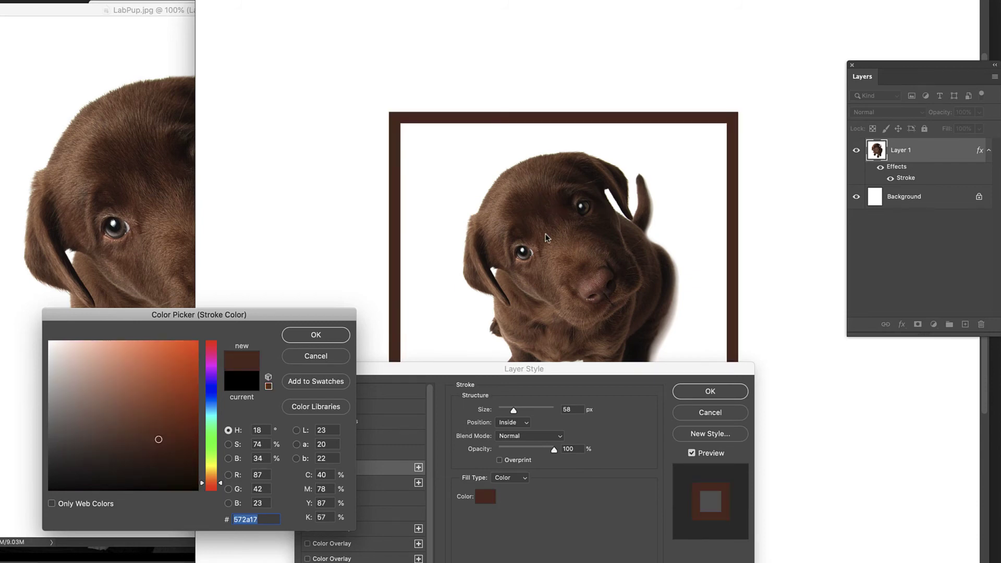
{"action": "left_click", "coordinate": [546, 228]}
{"action": "left_click", "coordinate": [528, 223]}
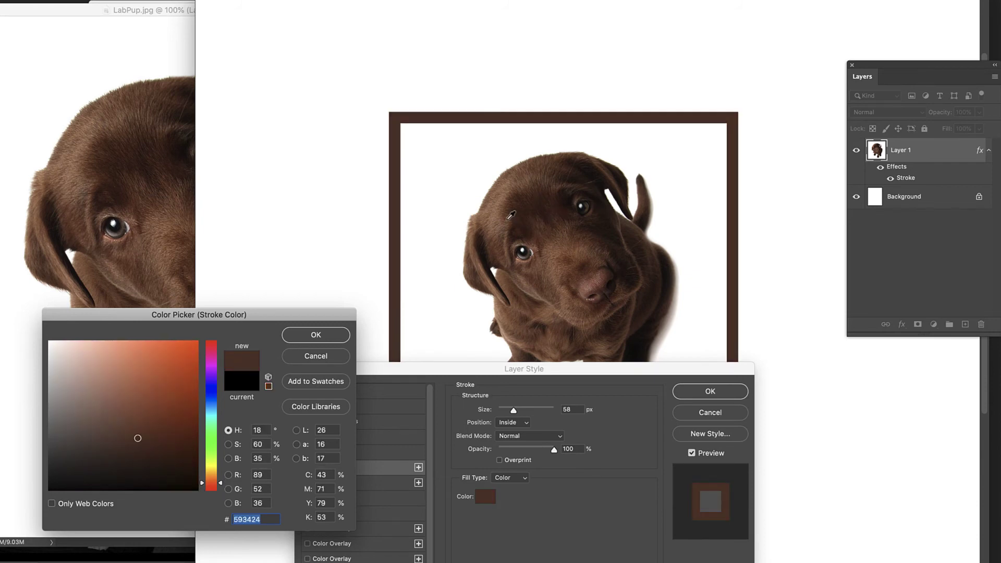
{"action": "left_click", "coordinate": [505, 221]}
{"action": "left_click", "coordinate": [507, 221]}
{"action": "left_click", "coordinate": [294, 334]}
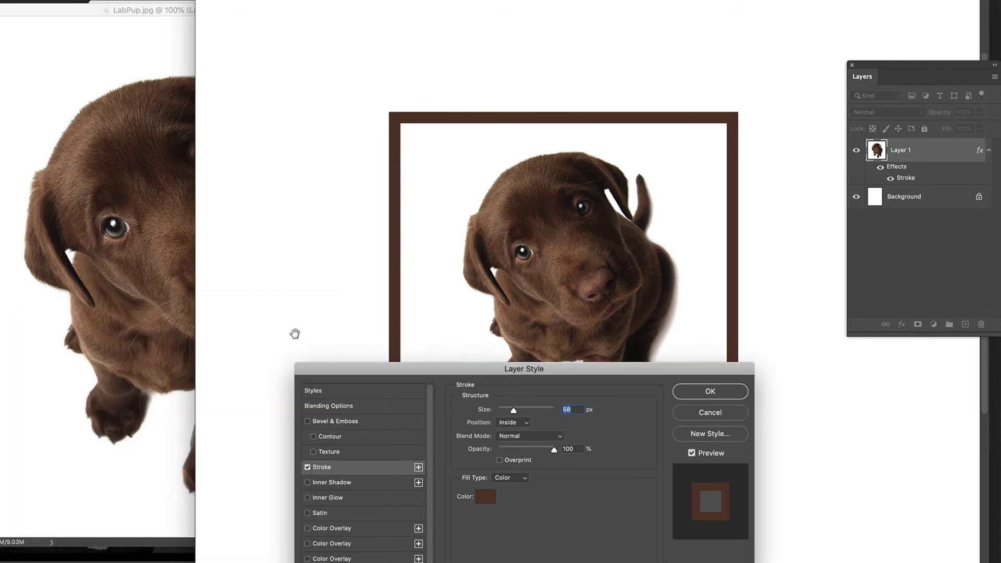
- Reduce the puppy's stroke size to 27 px and apply the layer style
{"action": "left_click_drag", "start_coordinate": [602, 376], "coordinate": [608, 421]}
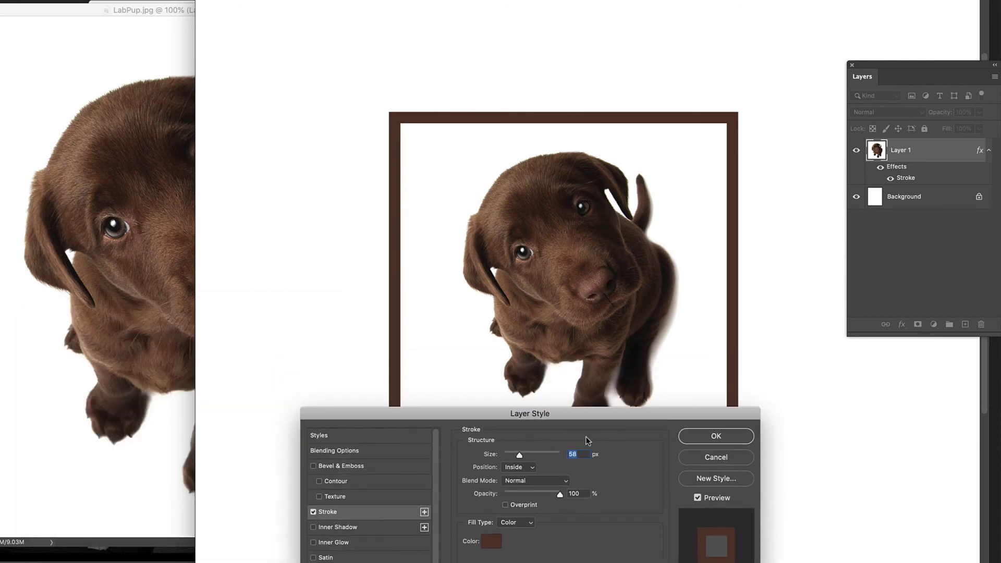
{"action": "left_click_drag", "start_coordinate": [519, 457], "coordinate": [514, 459]}
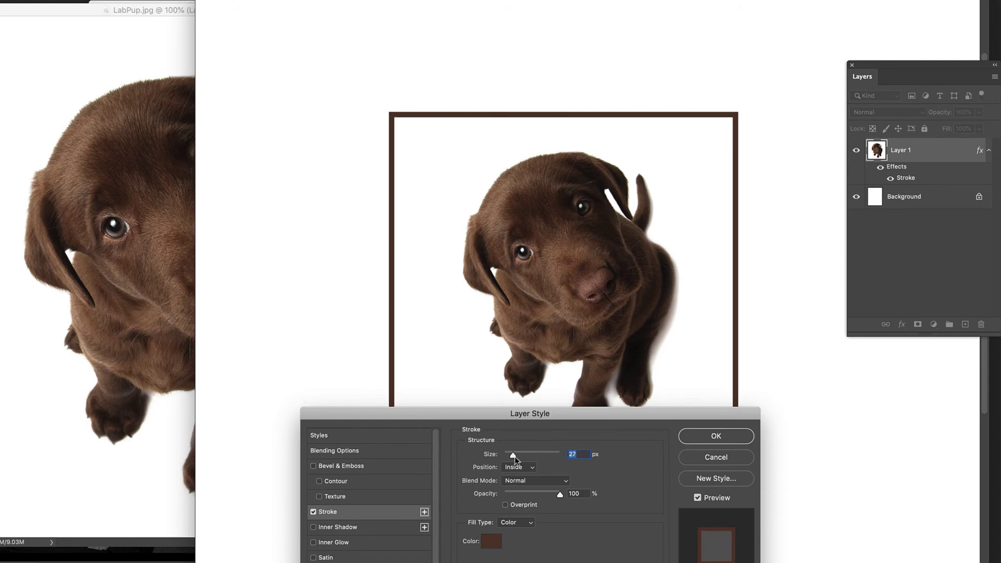
{"action": "left_click", "coordinate": [727, 437]}
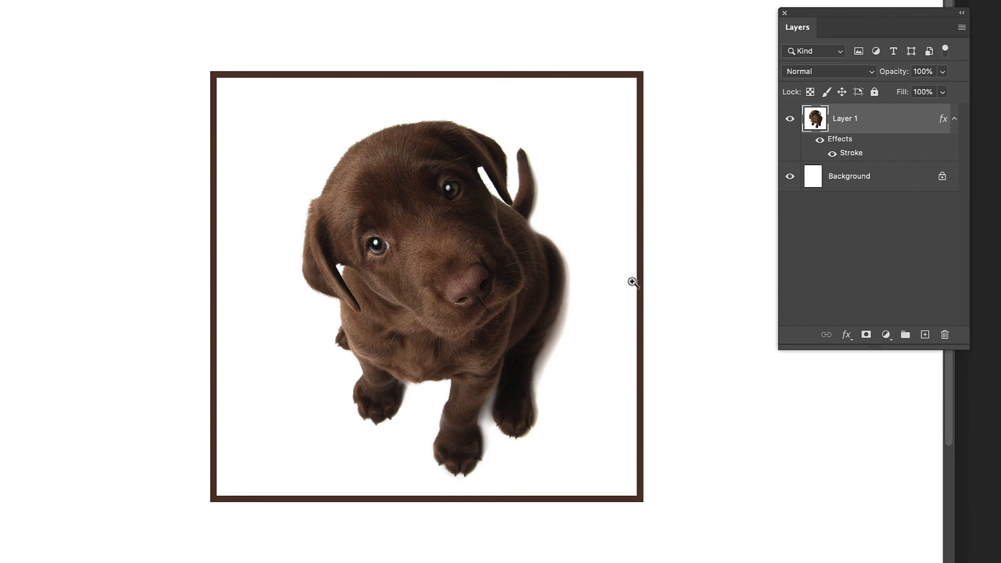
- Toggle the visibility of Layer 1's effects to compare the puppy image with and without its brown border
{"action": "left_click_drag", "start_coordinate": [852, 11], "coordinate": [782, 71]}
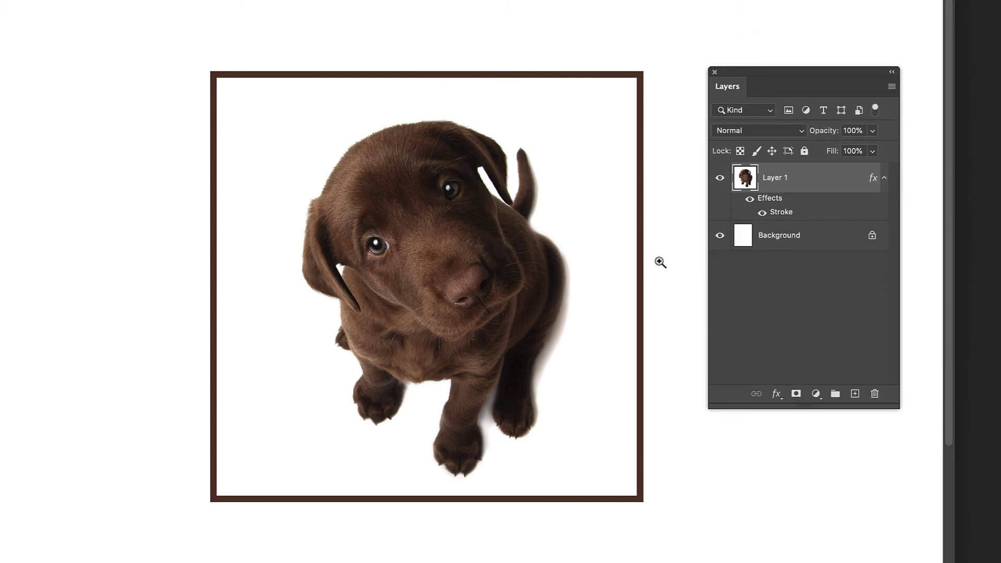
{"action": "left_click", "coordinate": [748, 204]}
{"action": "left_click", "coordinate": [748, 204]}
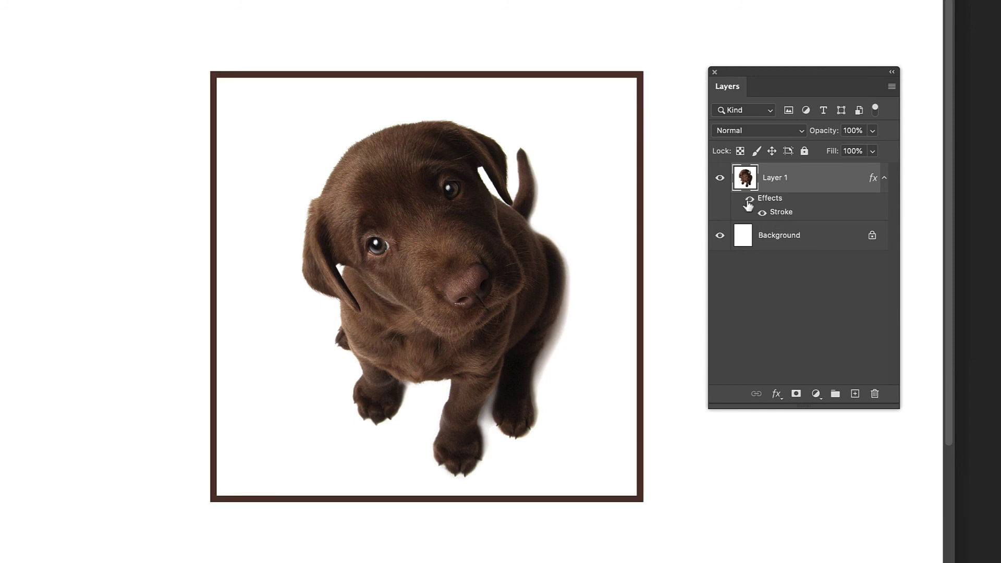